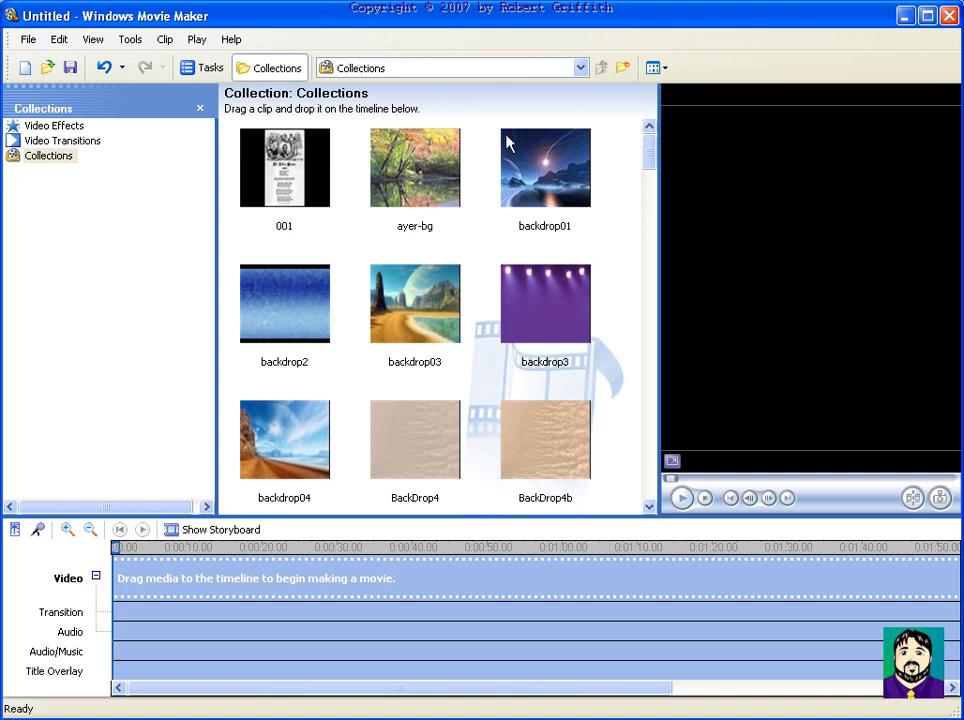
Browse the Collections library of background images with the timeline still empty
mouse_move(650, 146)
mouse_down()
mouse_move(624, 323)
mouse_move(619, 447)
mouse_move(603, 500)
mouse_move(611, 424)
mouse_move(603, 492)
mouse_move(695, 329)
mouse_move(697, 163)
mouse_up()
Generate a Highlights Movie AutoMovie titled 'My Random Movie'
click(136, 42)
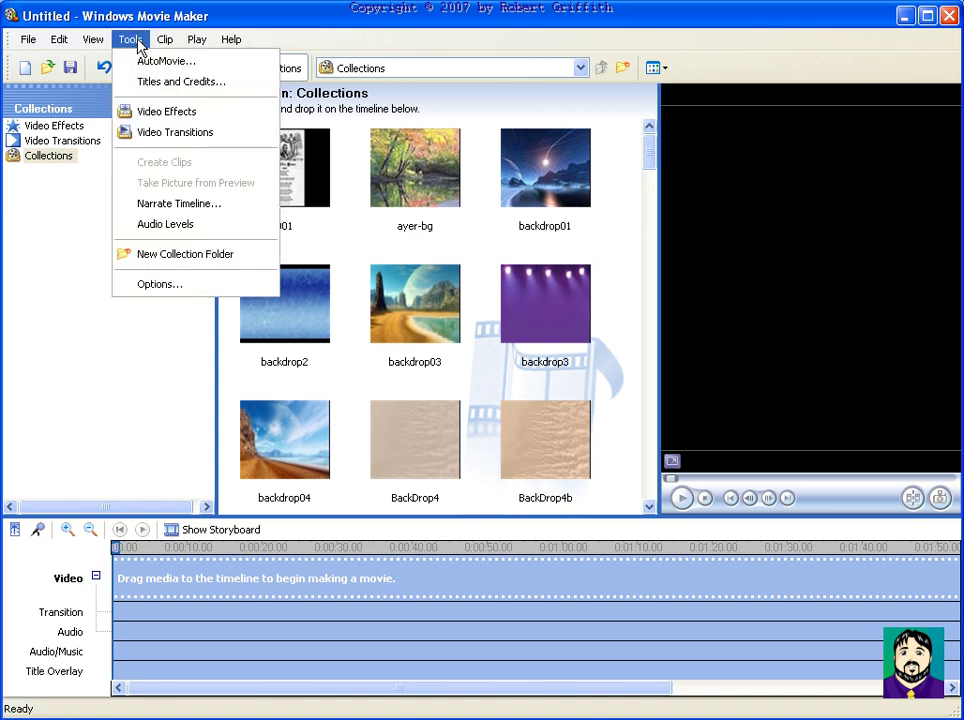
click(144, 63)
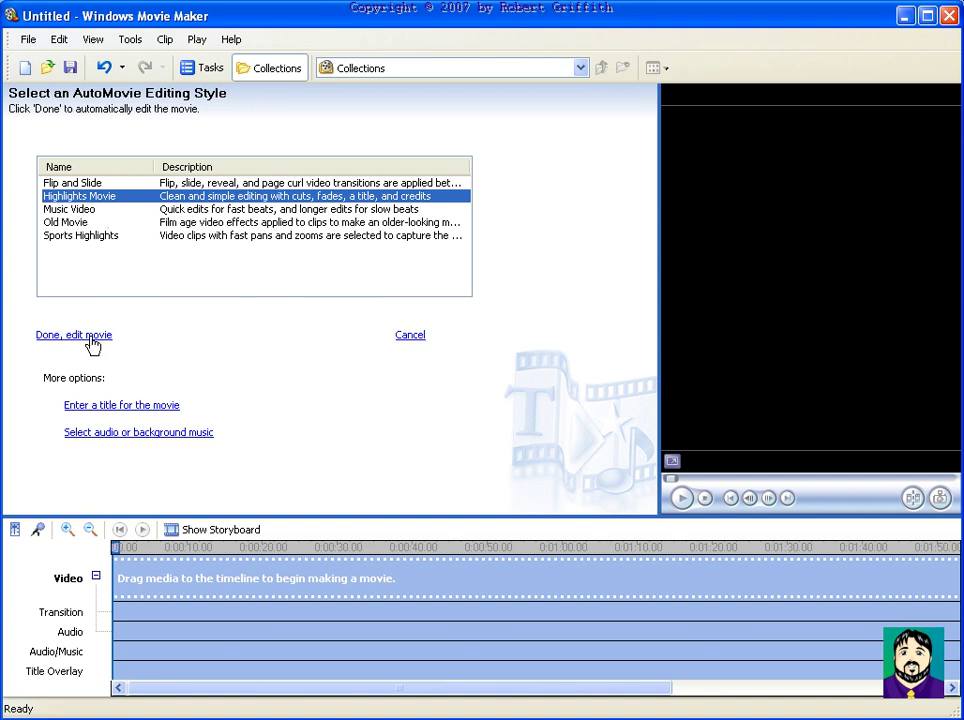
click(96, 406)
text(My Random Movie)
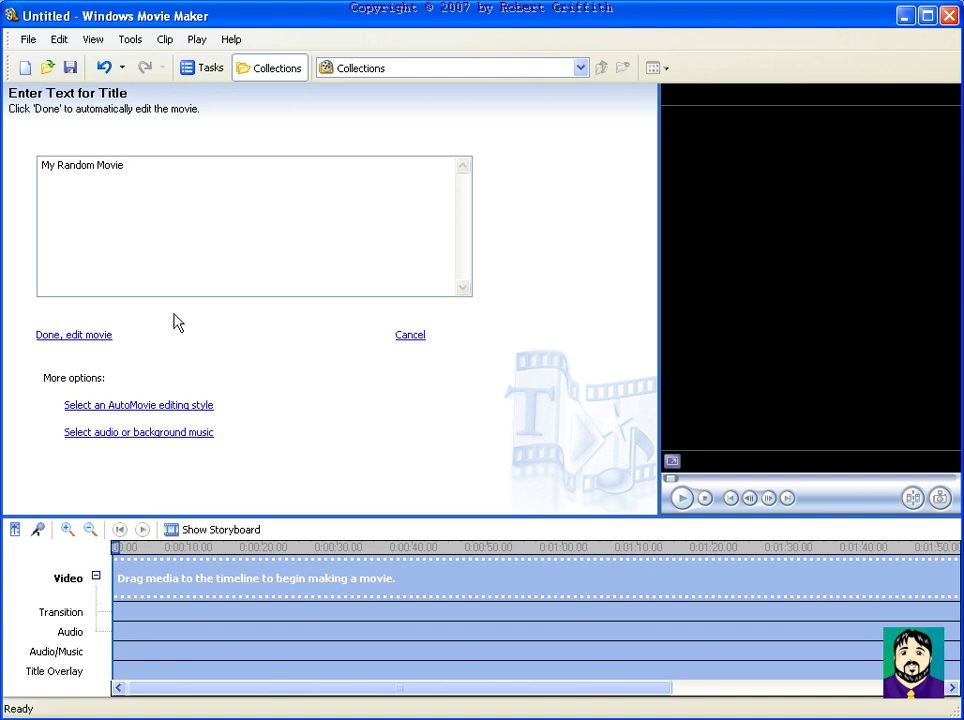
click(104, 336)
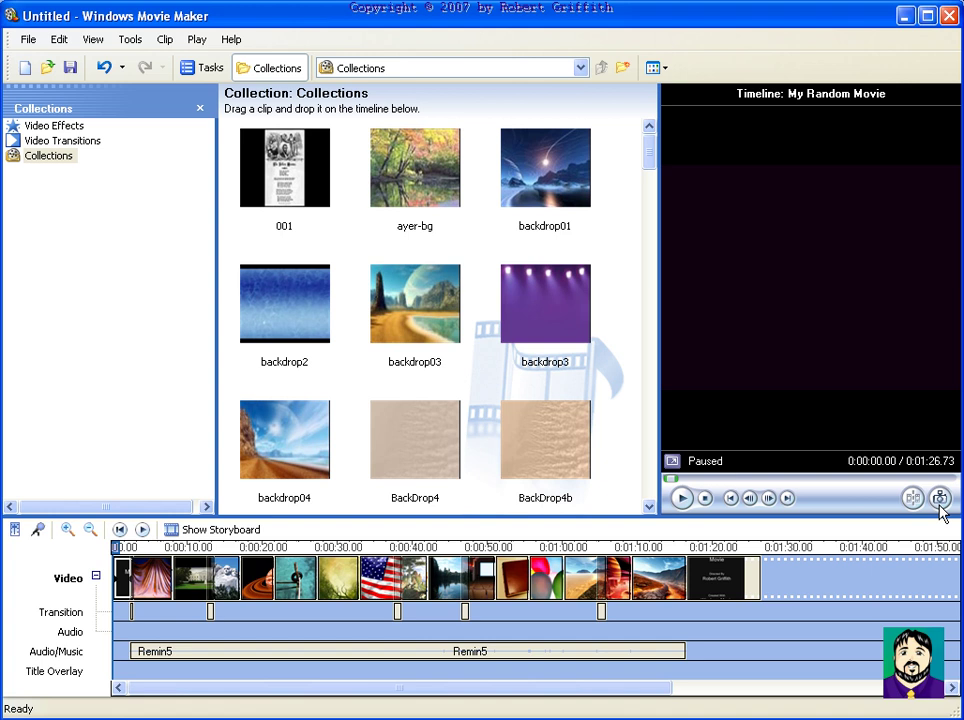
Play the AutoMovie preview, pausing and resuming, and stop at about 0:37
click(681, 497)
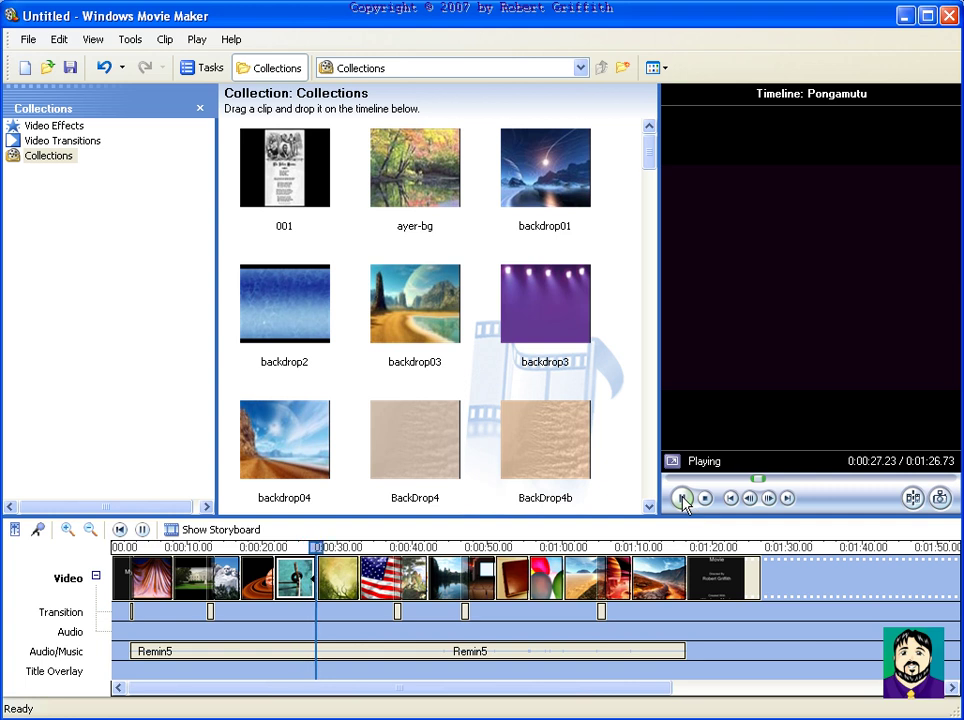
click(683, 499)
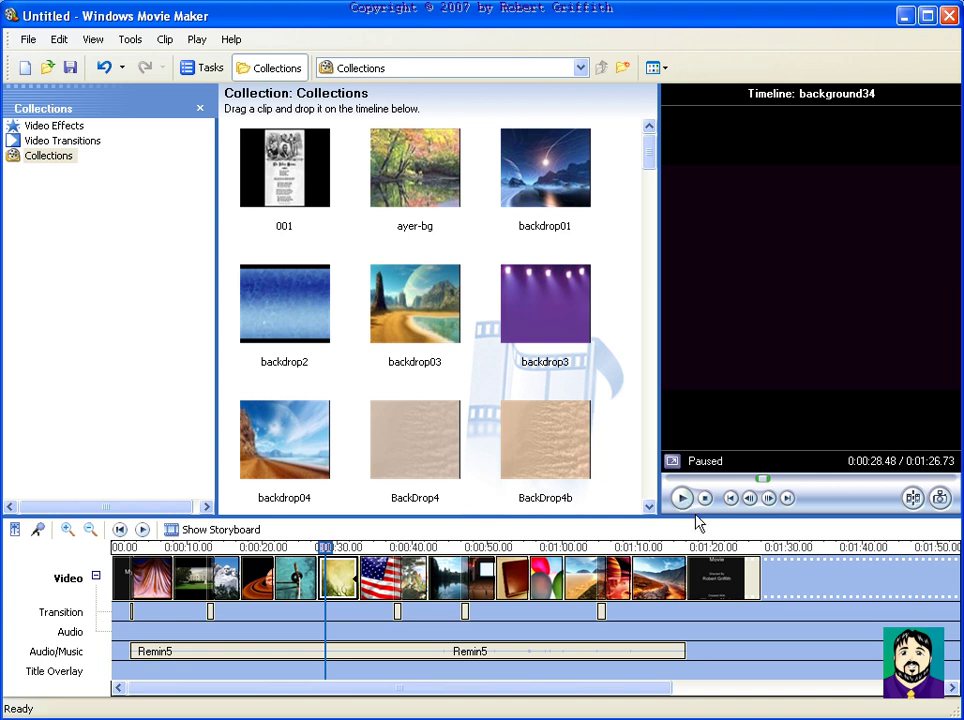
click(683, 499)
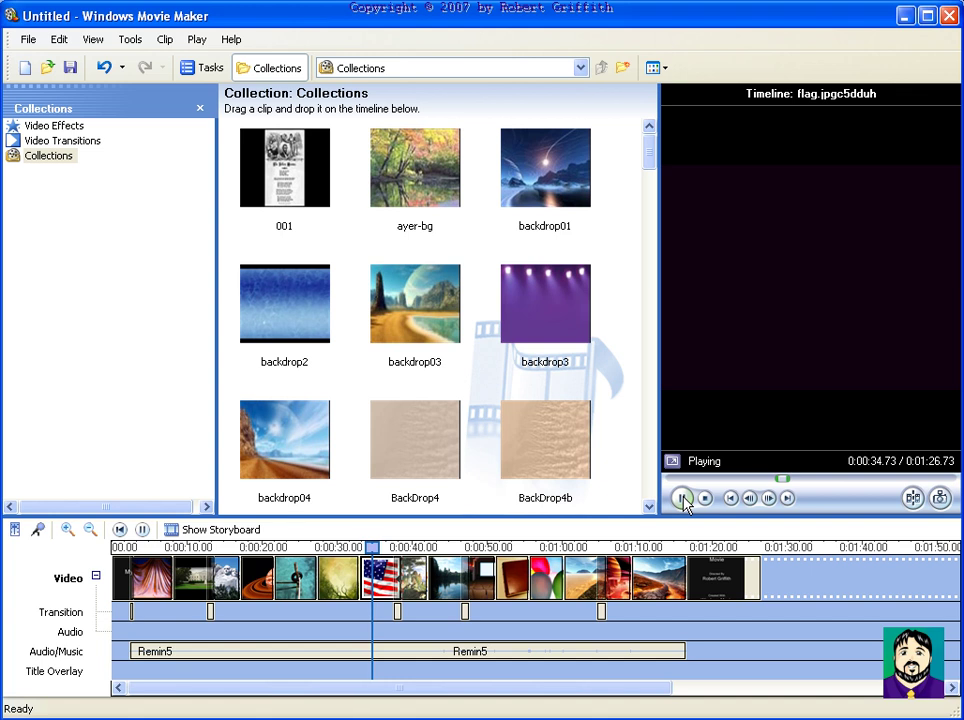
click(683, 499)
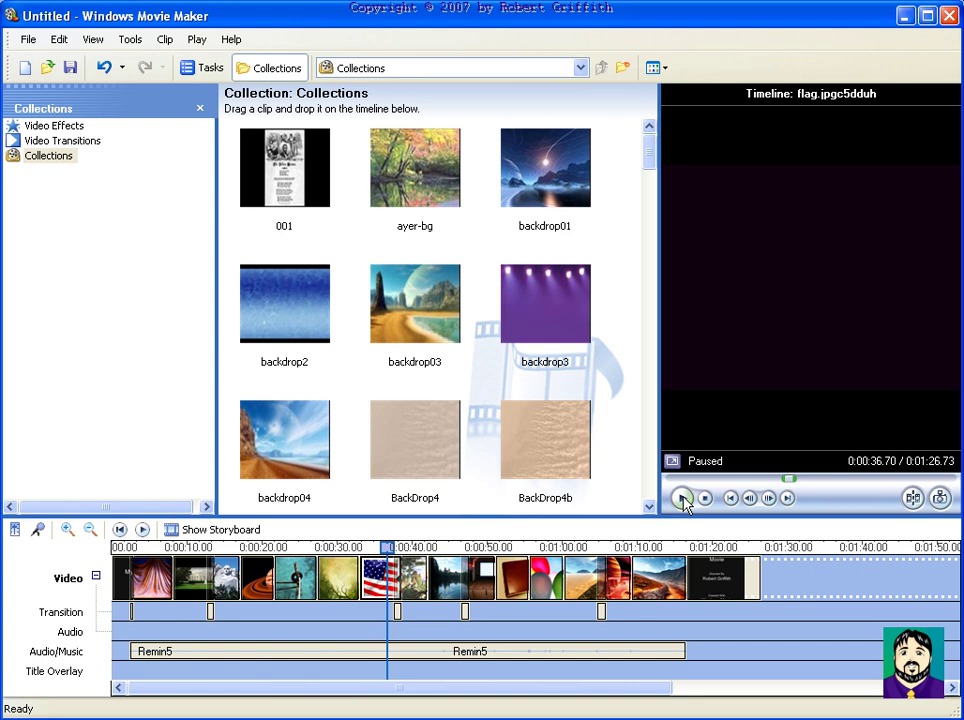
Save the movie to My computer as 'quickvideo' on the Desktop, reaching quality settings
click(30, 41)
click(64, 155)
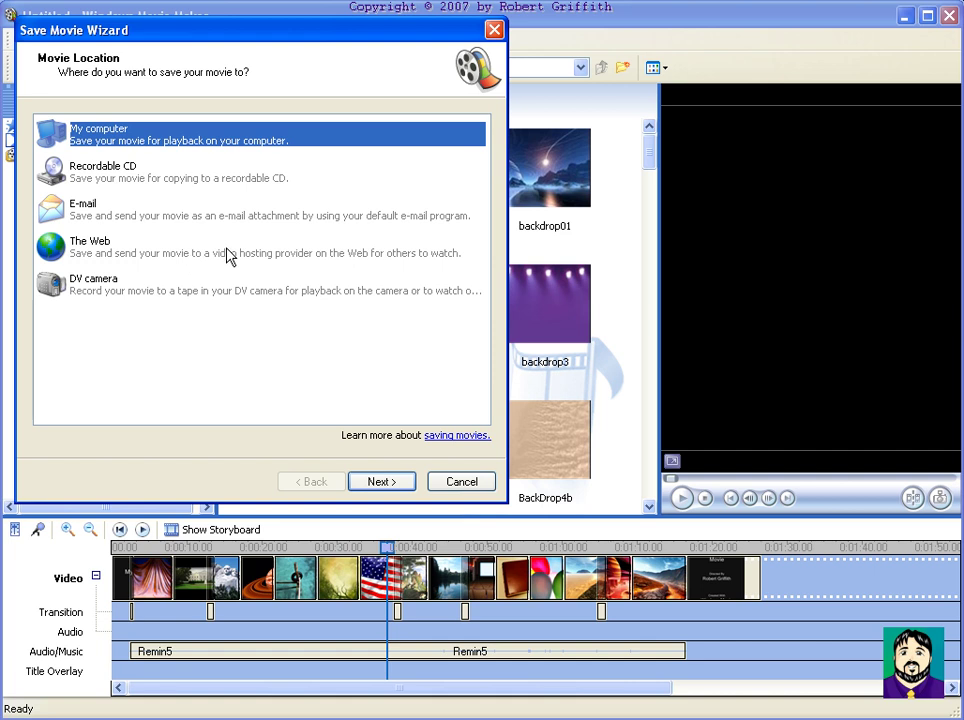
click(380, 481)
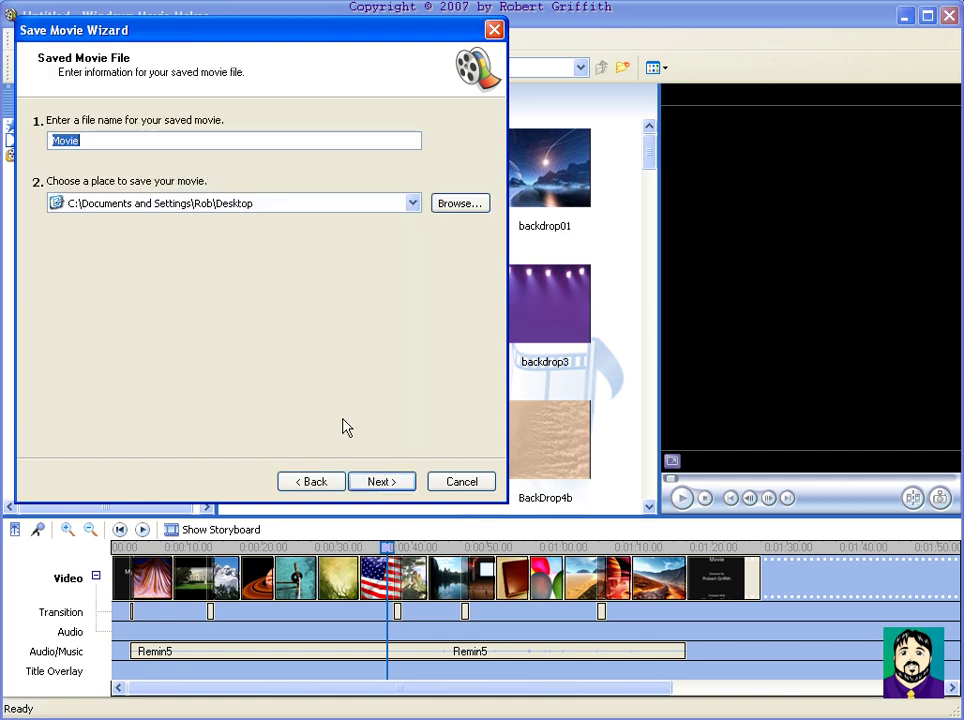
text(quickvideo)
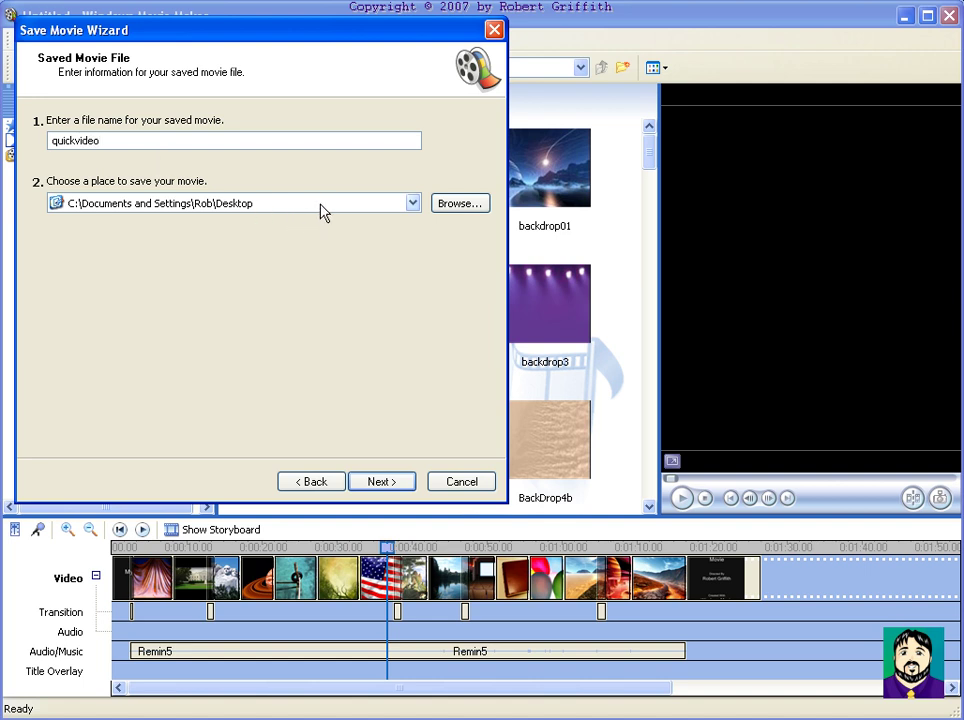
click(388, 479)
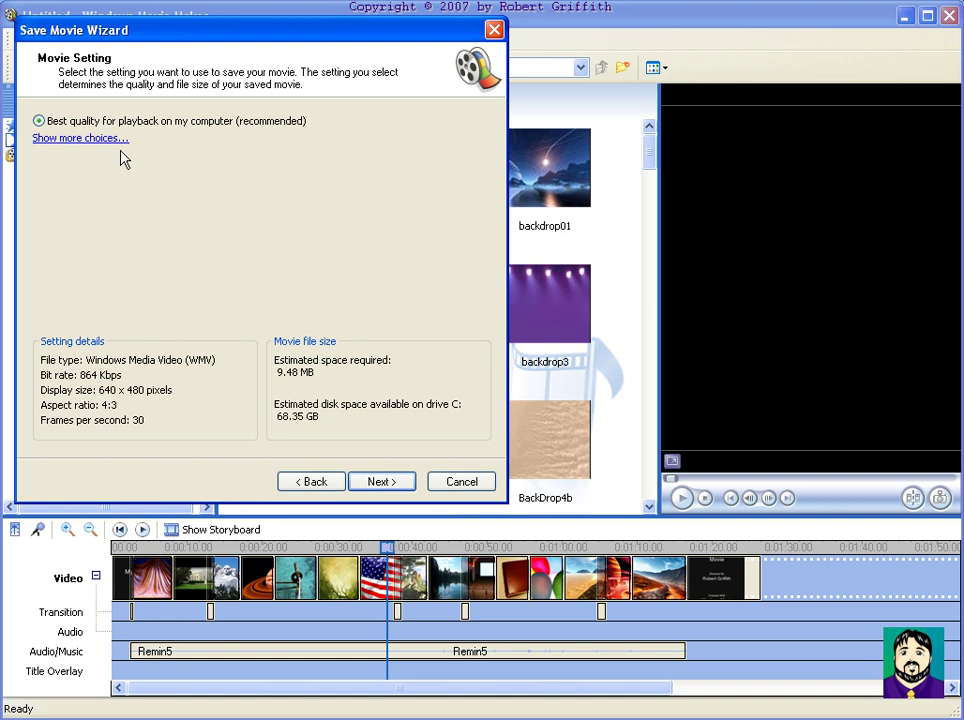
Choose 'Best fit to file size' at 3 MB and save the movie
click(72, 140)
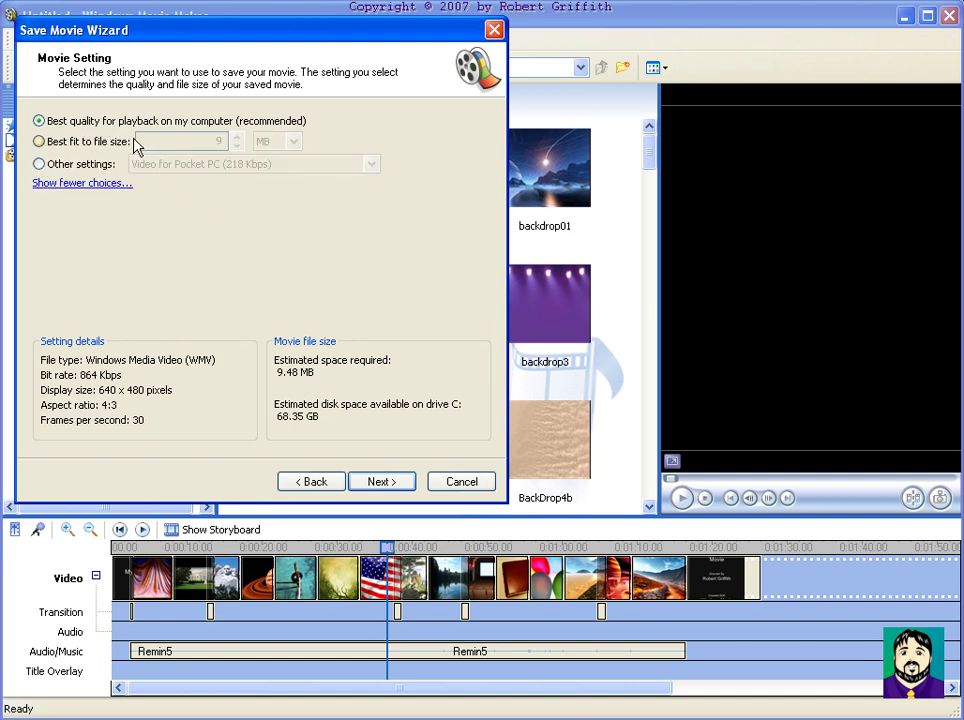
click(65, 141)
click(237, 146)
click(237, 146)
click(237, 146)
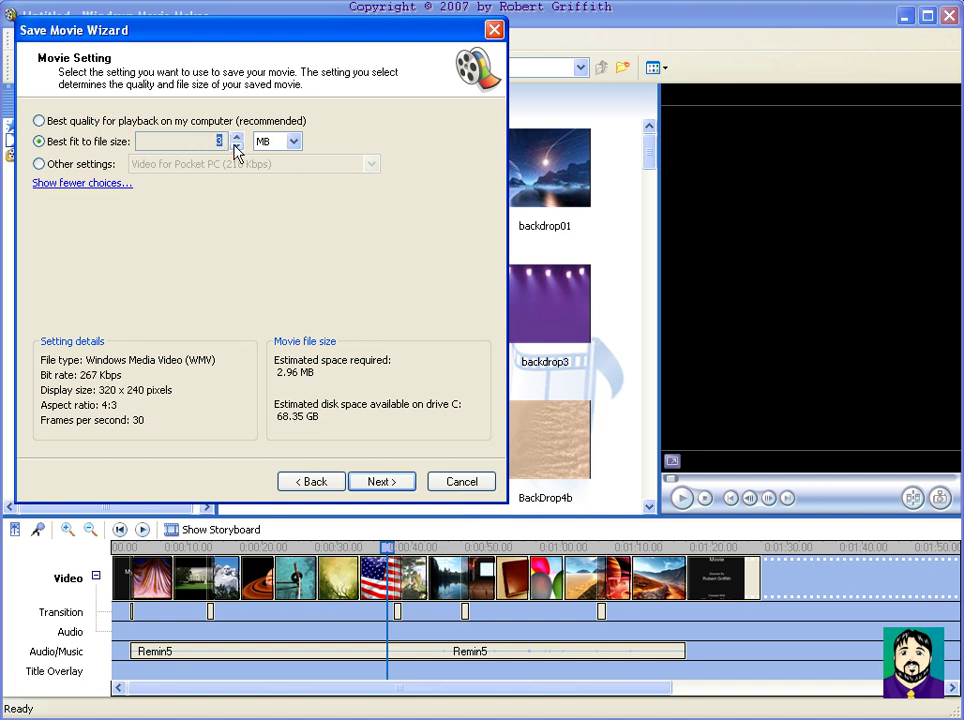
click(382, 482)
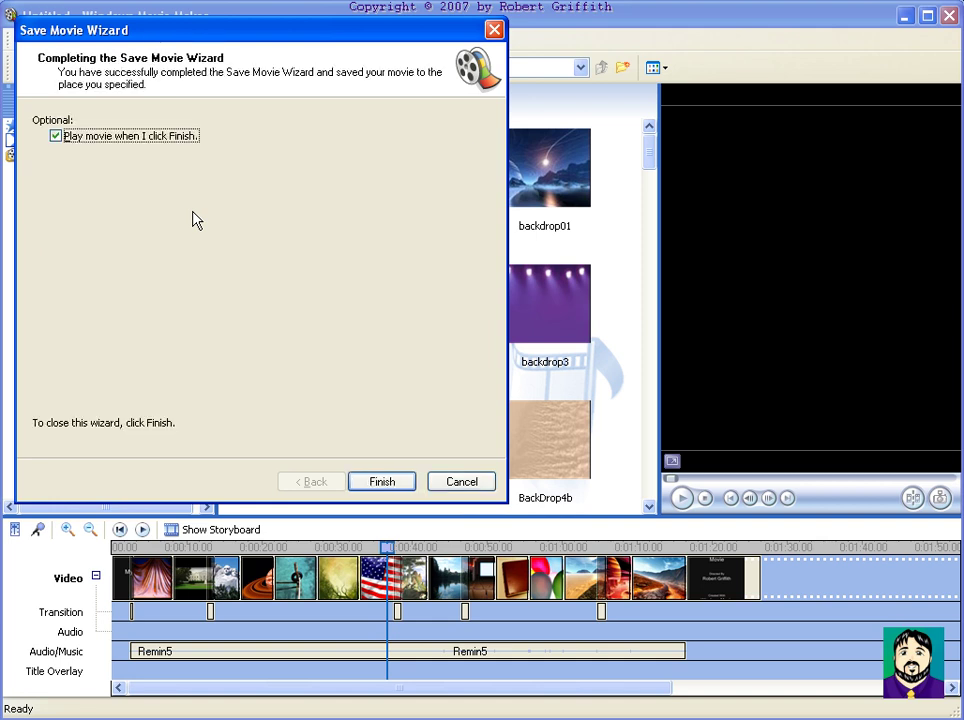
Watch quickvideo in Windows Media Player, pause it, then close the player
click(373, 483)
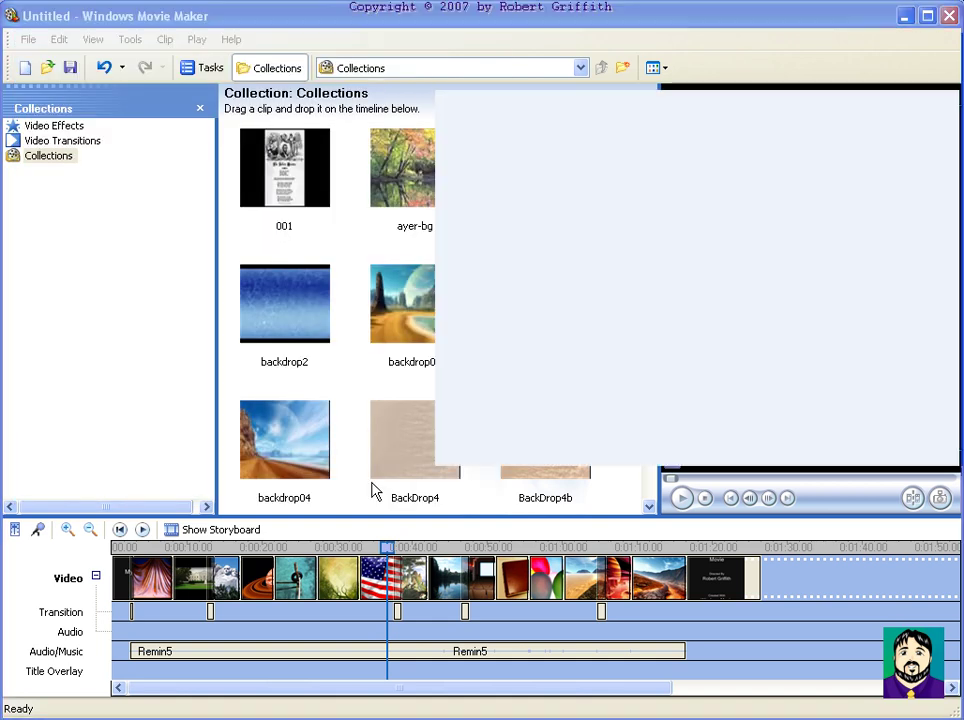
drag(602, 52, 445, 64)
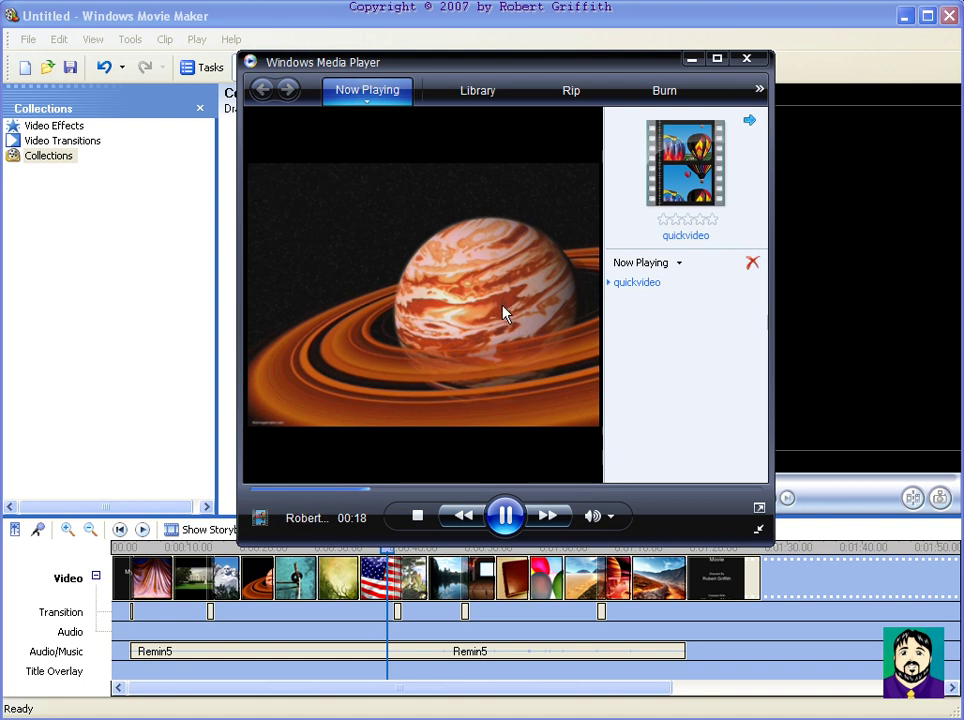
click(505, 515)
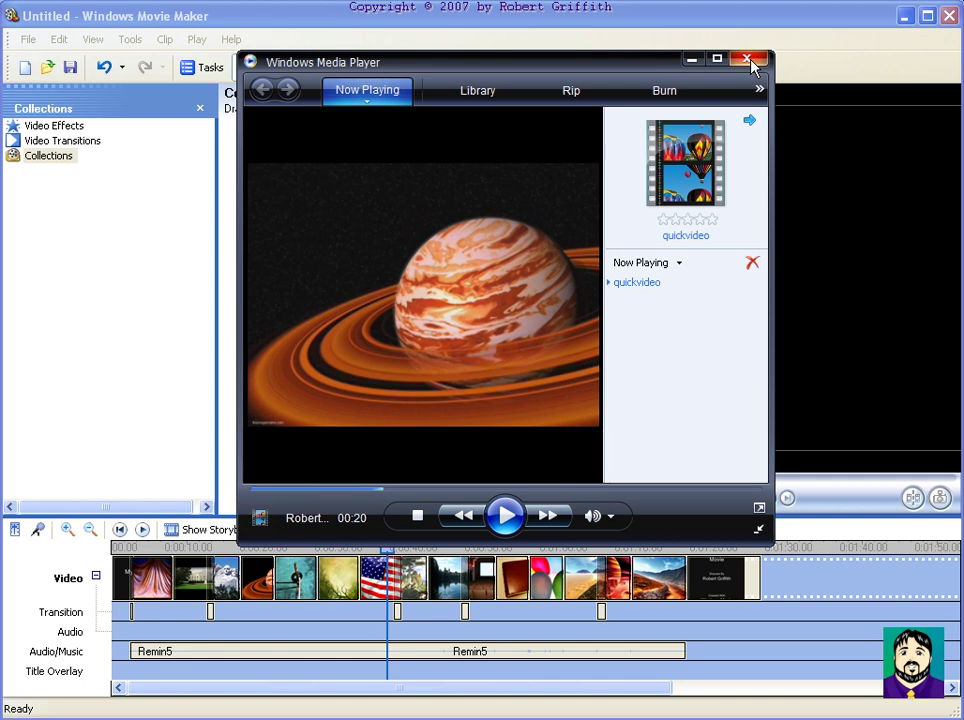
click(750, 61)
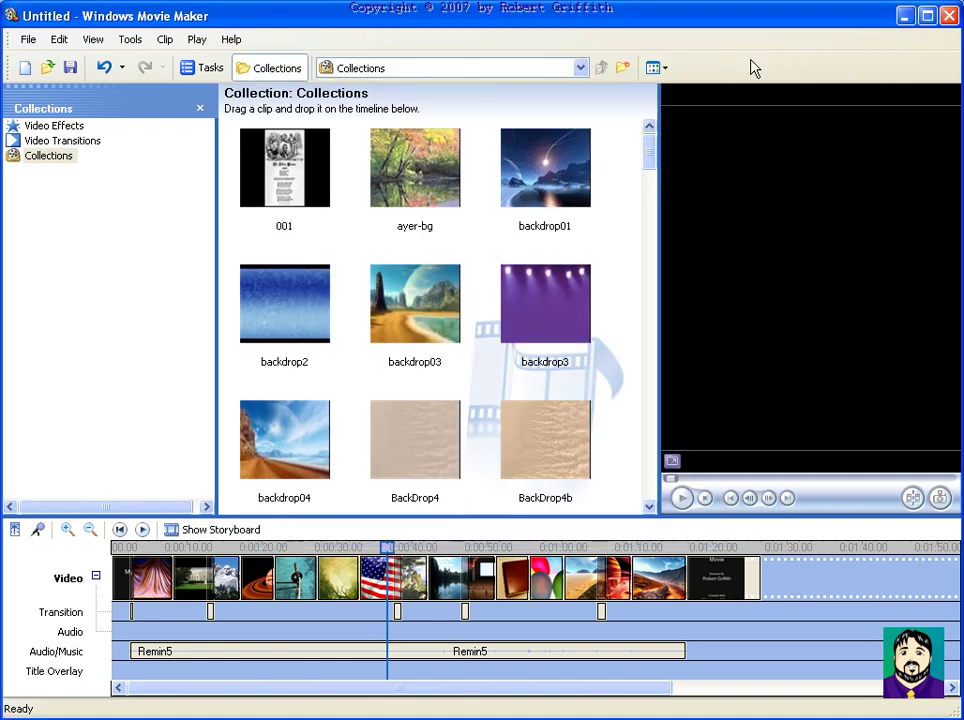